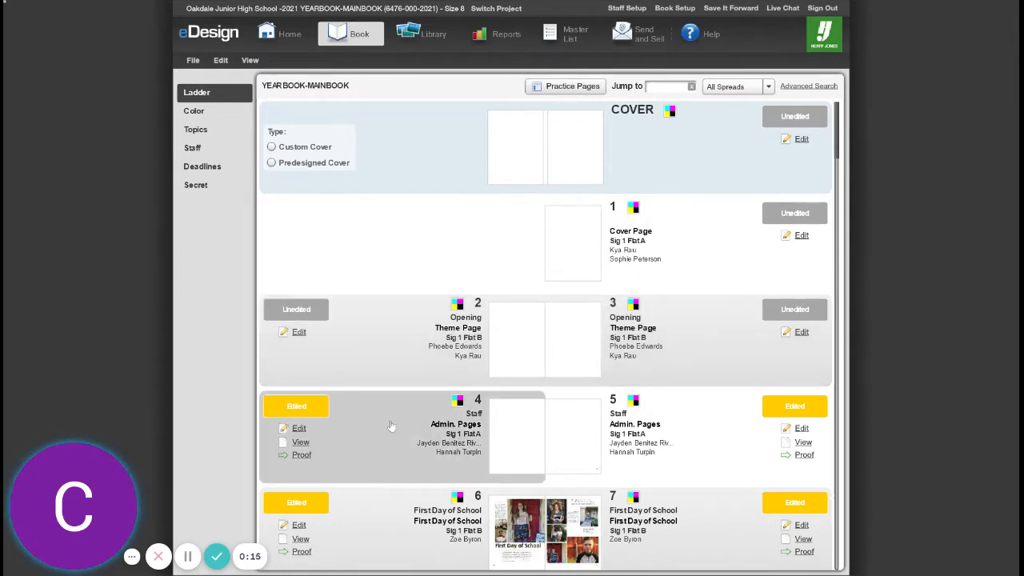
# Step: Open the First Day of School spread, pages 6–7, for editing and return to the book ladder
pyautogui.scroll(-3, 396, 411)
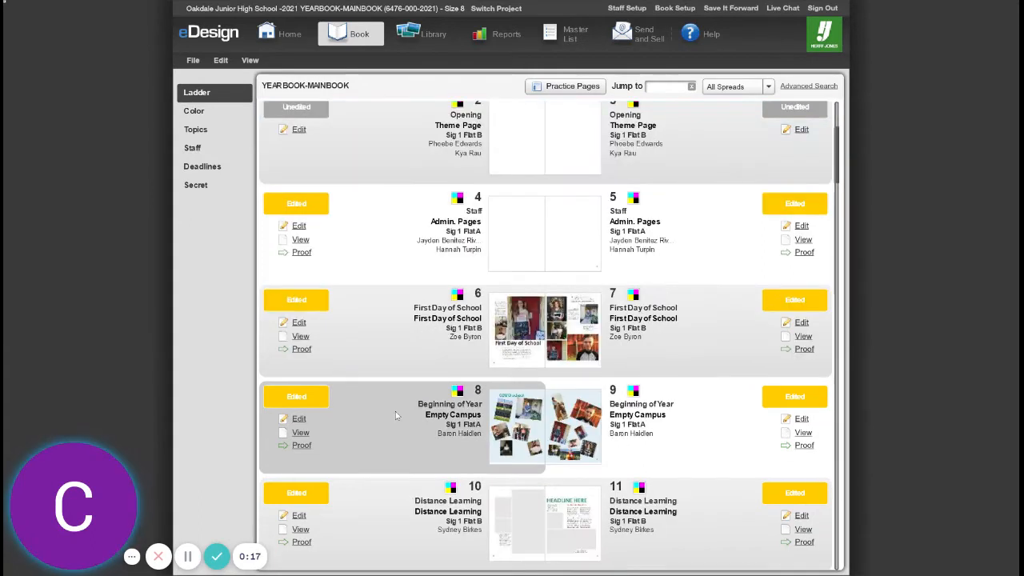
pyautogui.scroll(3, 405, 404)
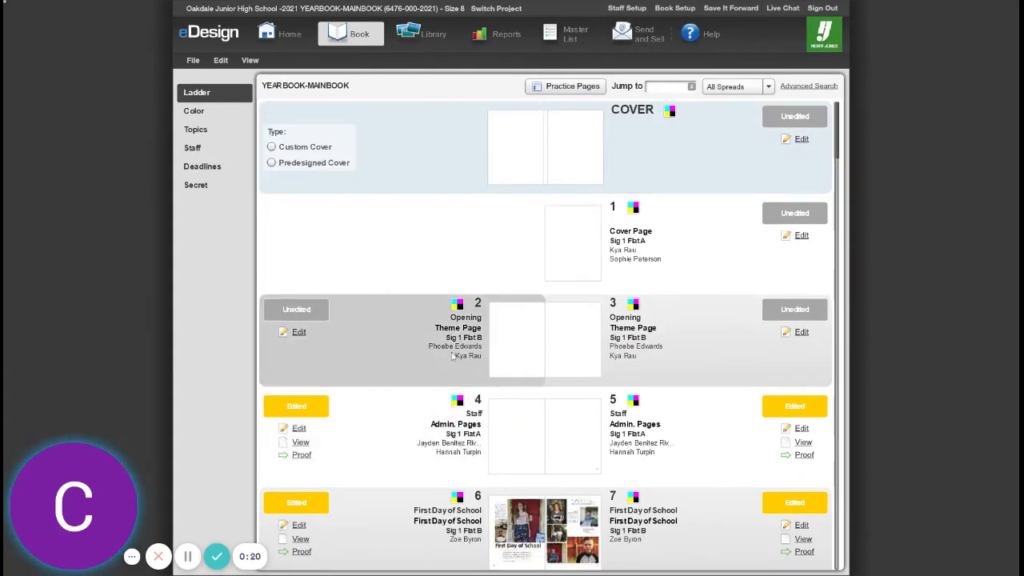
pyautogui.moveTo(476, 350)
pyautogui.scroll(-3, 422, 331)
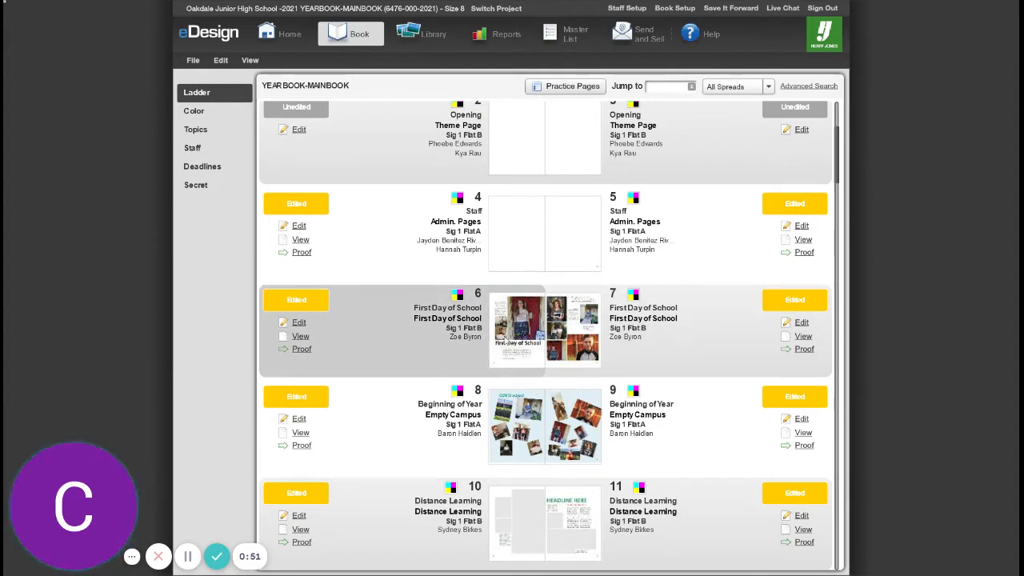
pyautogui.click(299, 323)
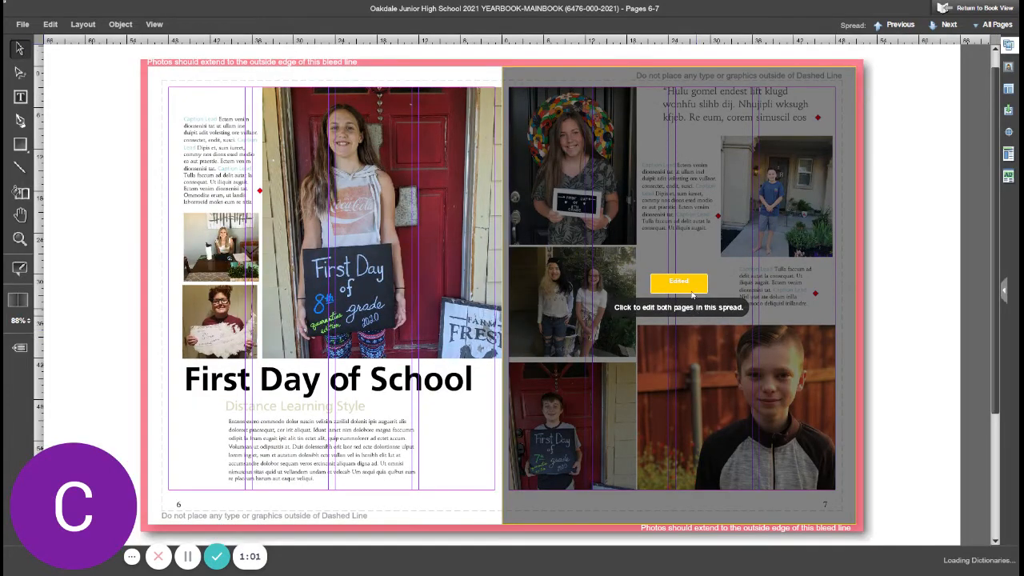
pyautogui.click(664, 315)
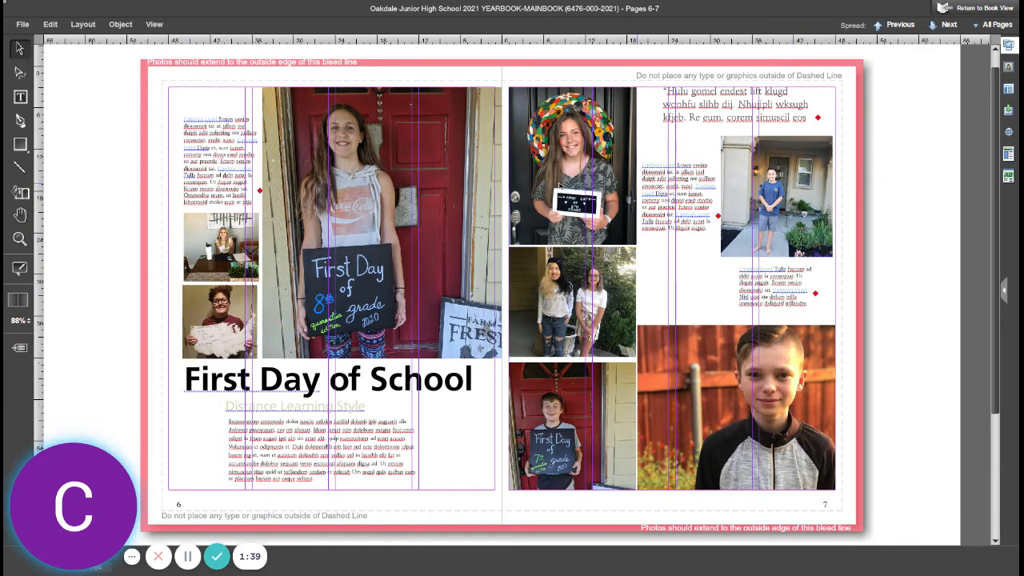
pyautogui.click(968, 13)
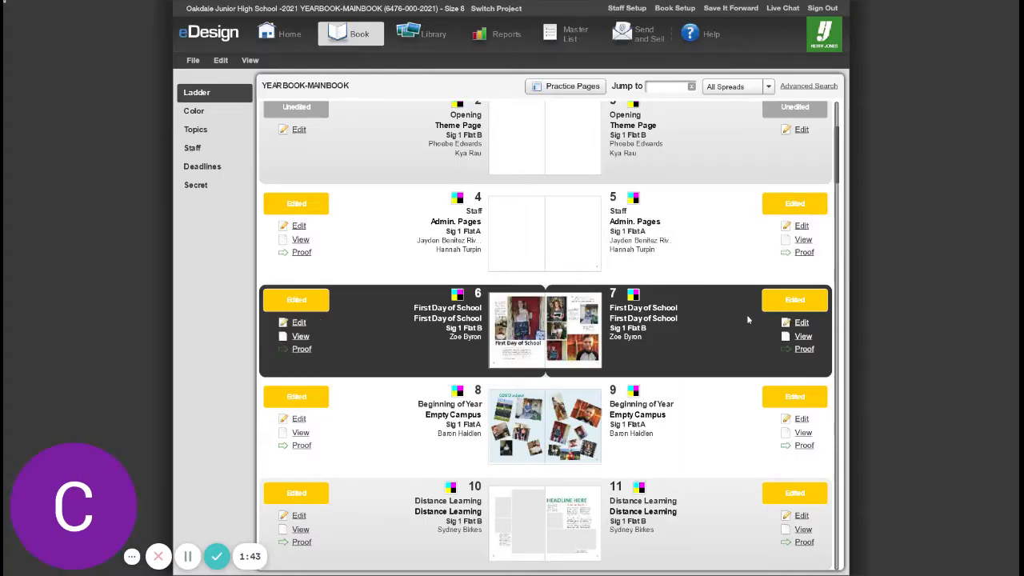
# Step: Open the Distance Learning spread, pages 10–11, for editing both pages
pyautogui.scroll(-4, 656, 296)
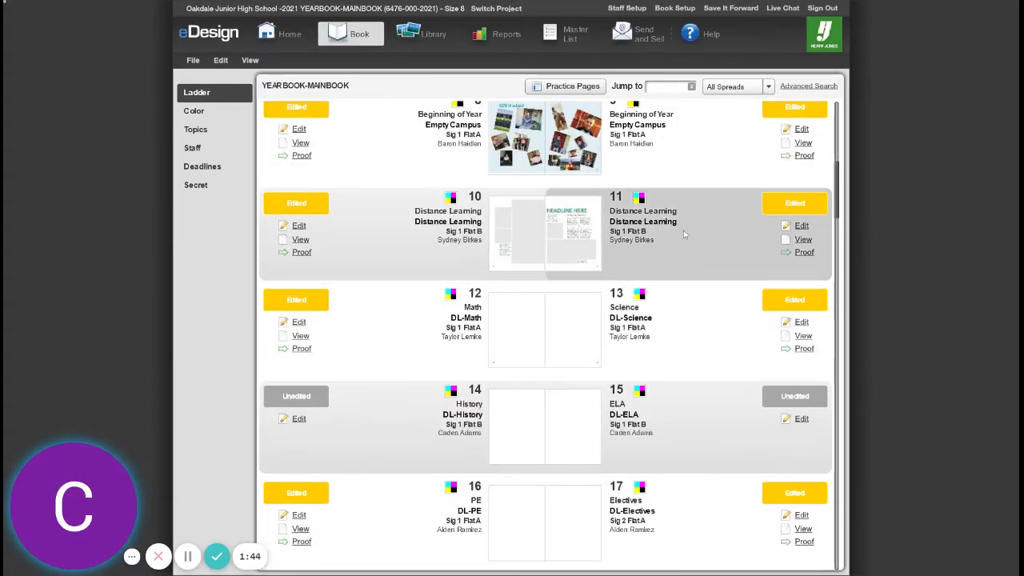
pyautogui.click(298, 225)
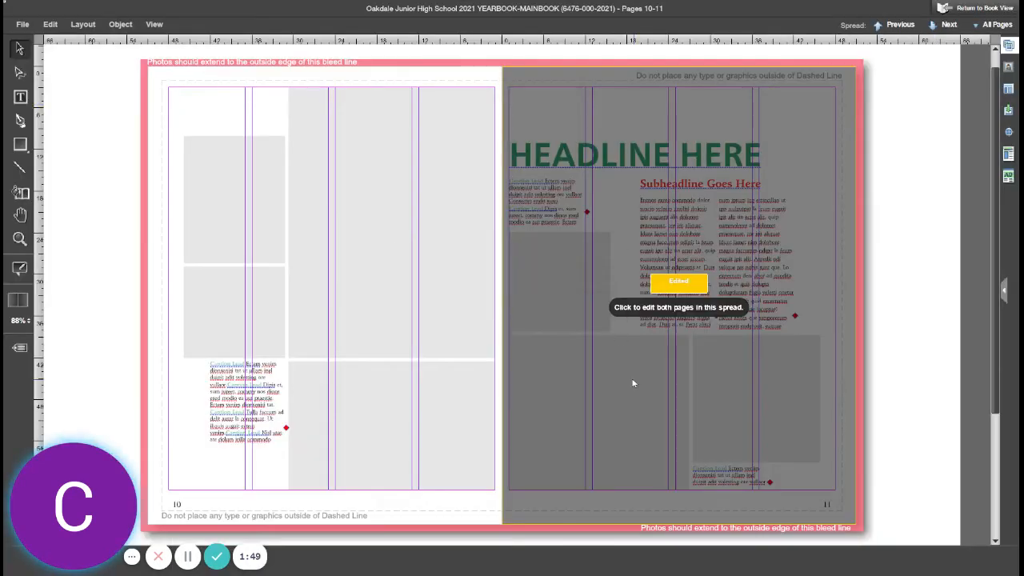
pyautogui.click(686, 310)
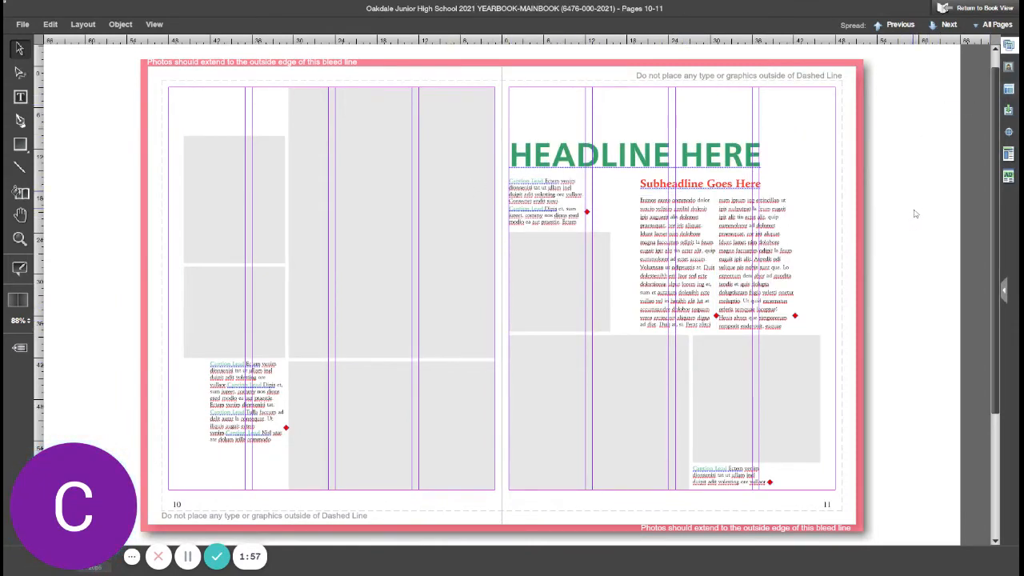
# Step: Apply a photo-collage template from the Templates panel to the spread, replacing its existing content
pyautogui.click(1010, 47)
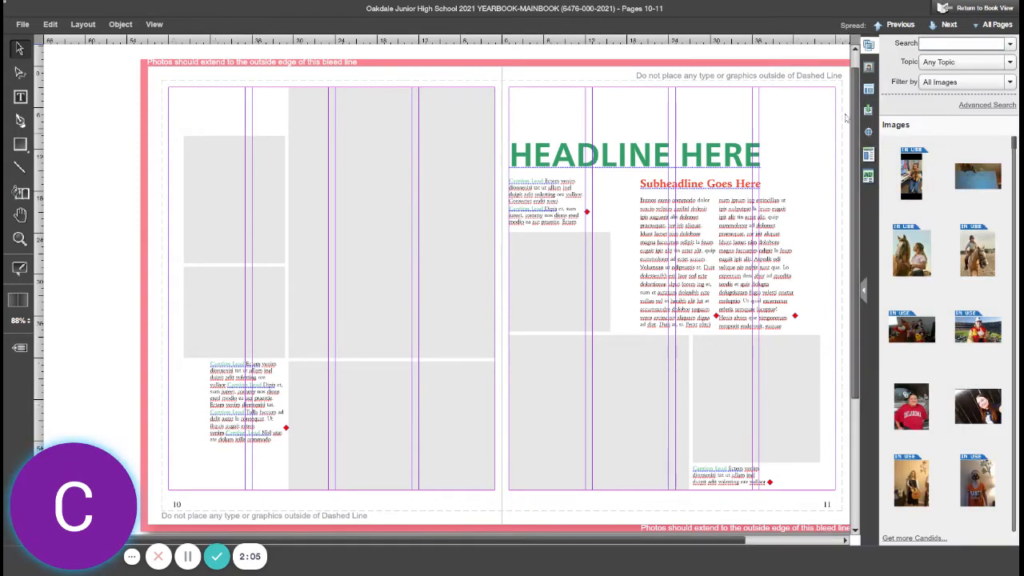
pyautogui.click(869, 68)
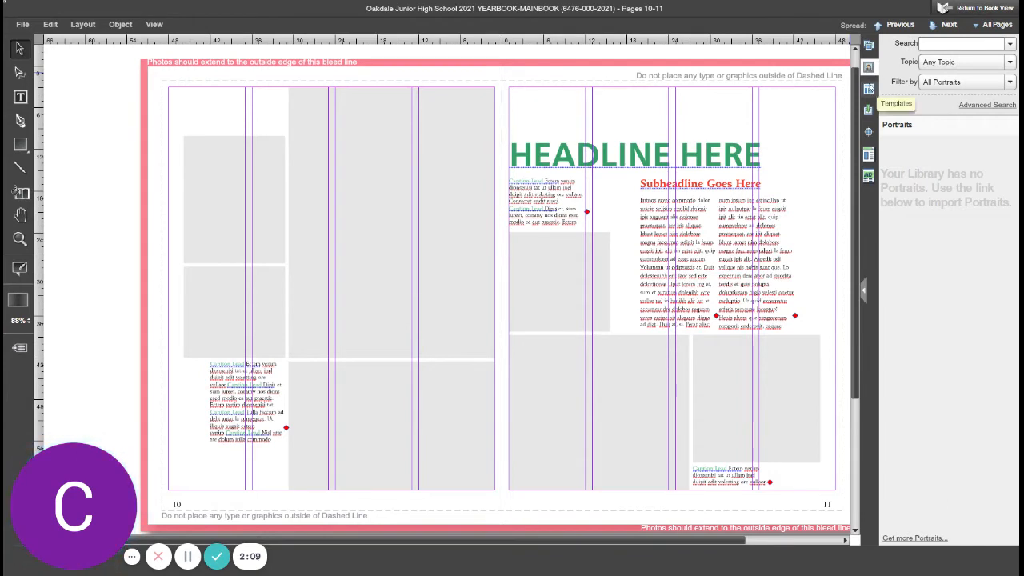
pyautogui.click(869, 90)
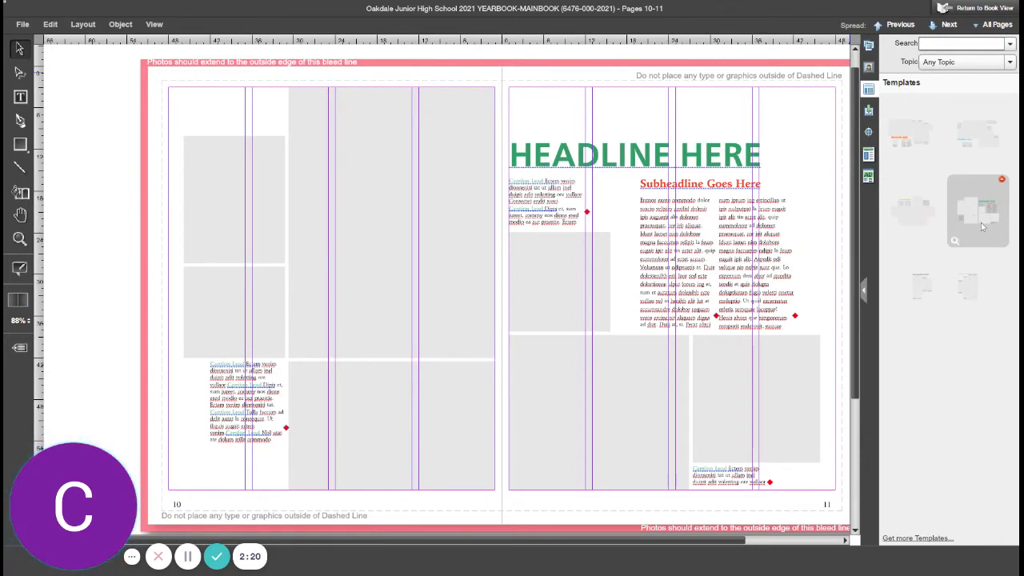
pyautogui.click(978, 137)
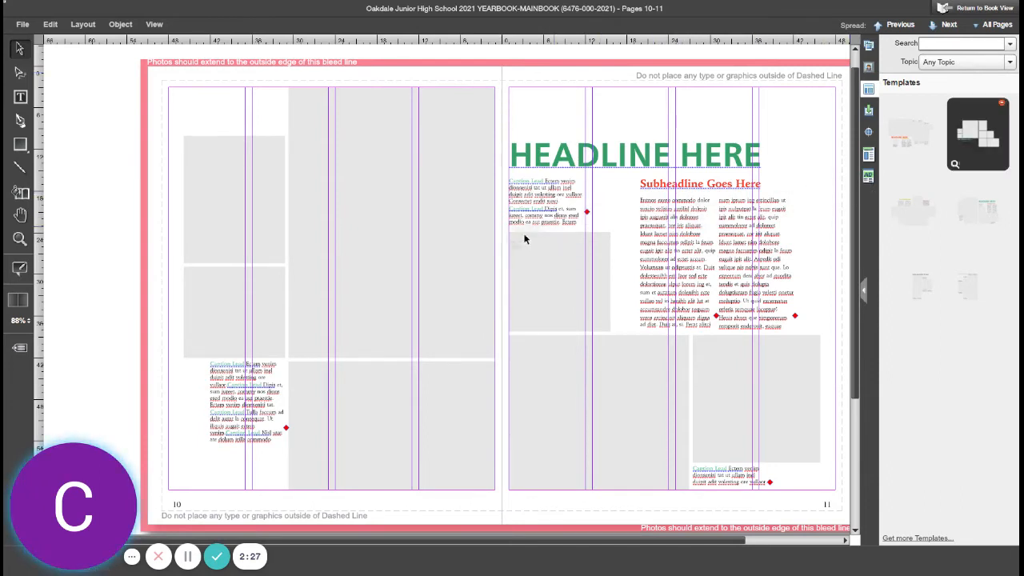
pyautogui.moveTo(504, 236); pyautogui.dragTo(516, 245)
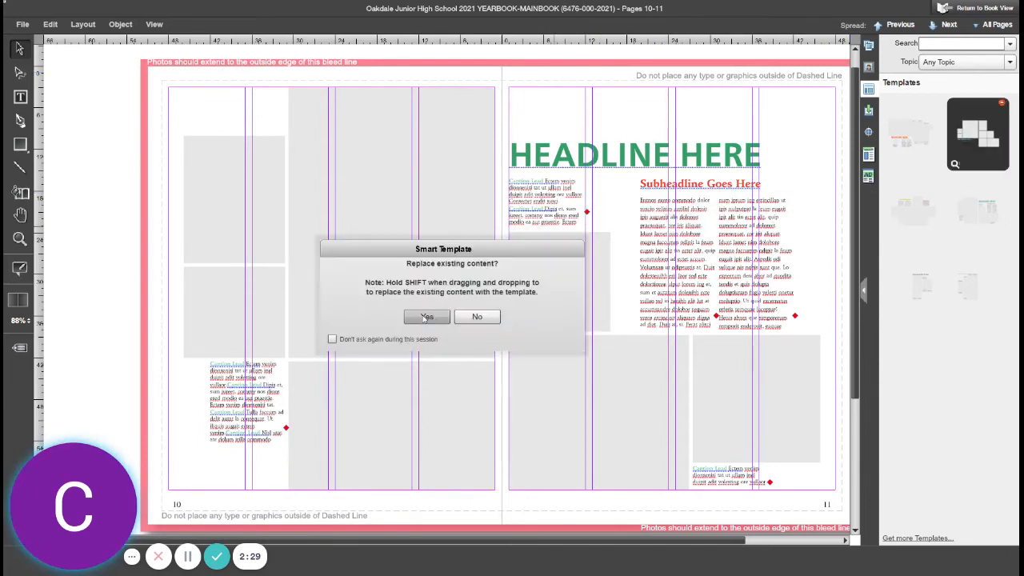
pyautogui.click(427, 317)
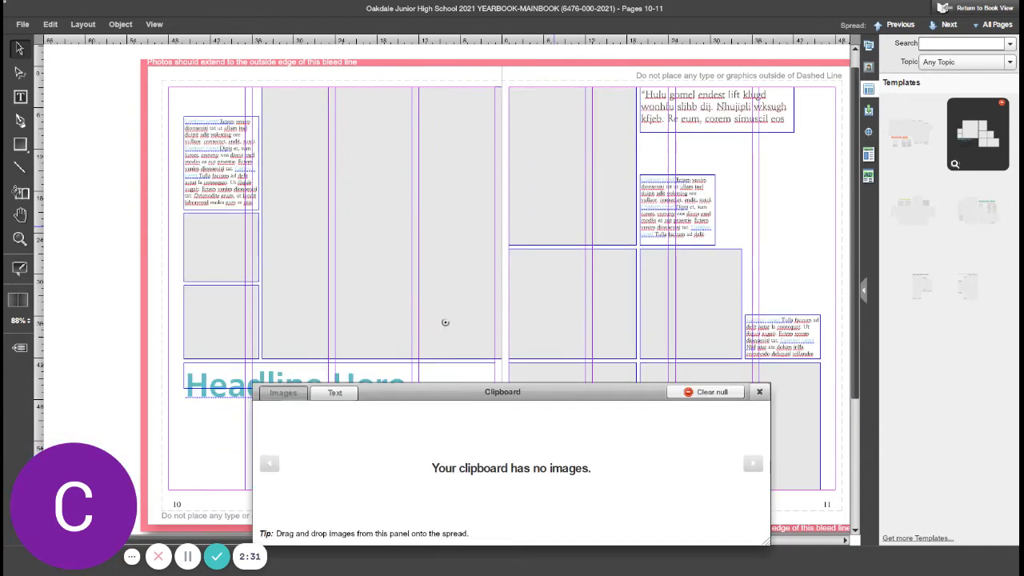
pyautogui.click(760, 392)
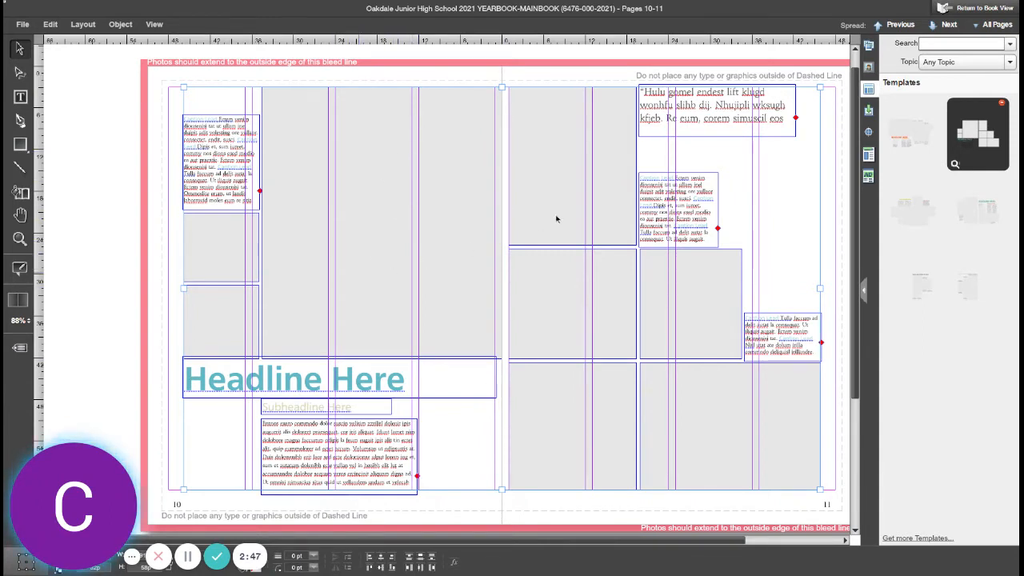
# Step: Replace the headline text on page 10 with Distance Learning
pyautogui.click(868, 46)
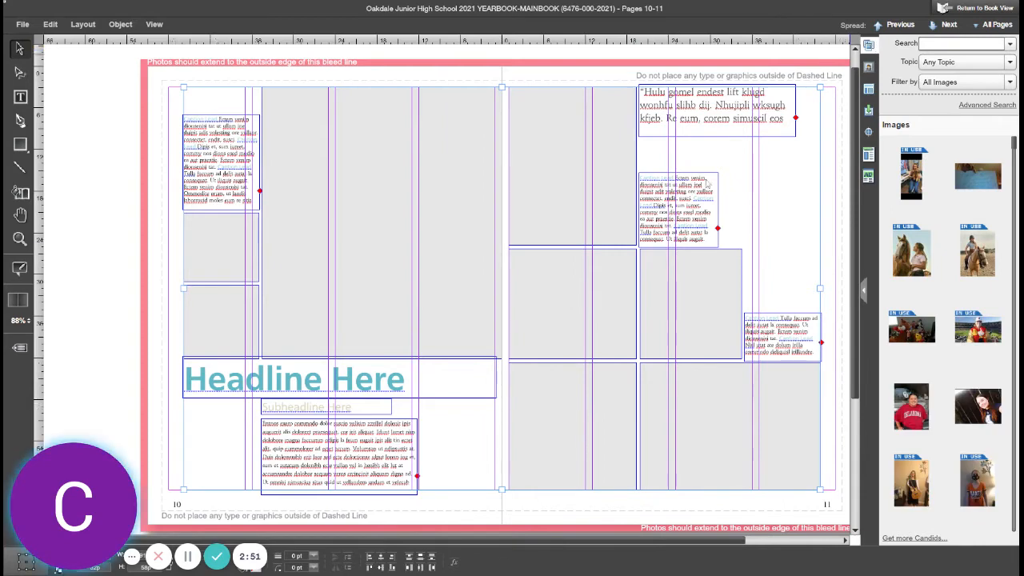
pyautogui.doubleClick(295, 381)
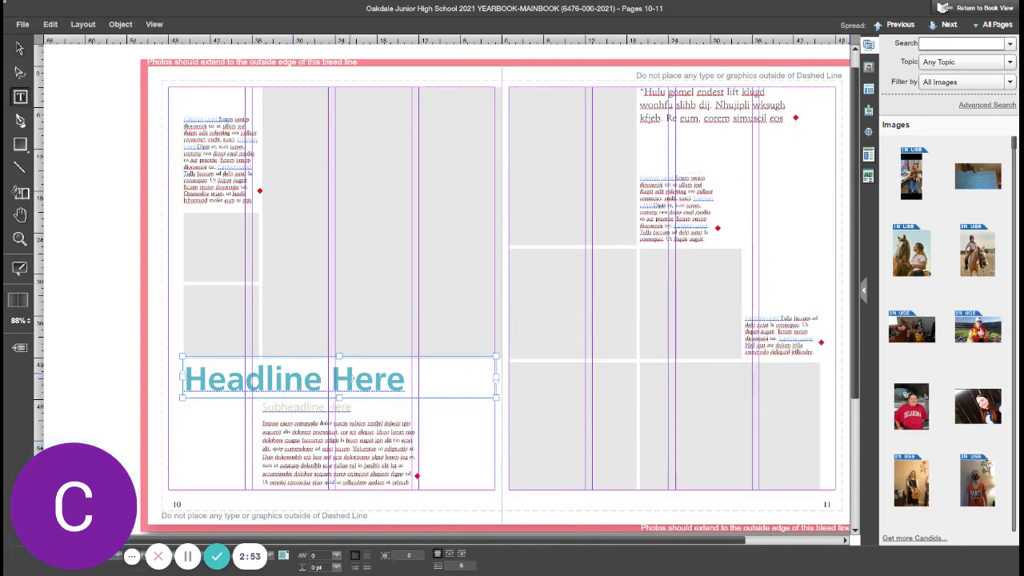
pyautogui.doubleClick(352, 383)
pyautogui.press('BackSpace')
pyautogui.press('BackSpace')
pyautogui.press('BackSpace')
pyautogui.press('BackSpace')
pyautogui.press('BackSpace')
pyautogui.press('BackSpace')
pyautogui.press('BackSpace')
pyautogui.press('BackSpace')
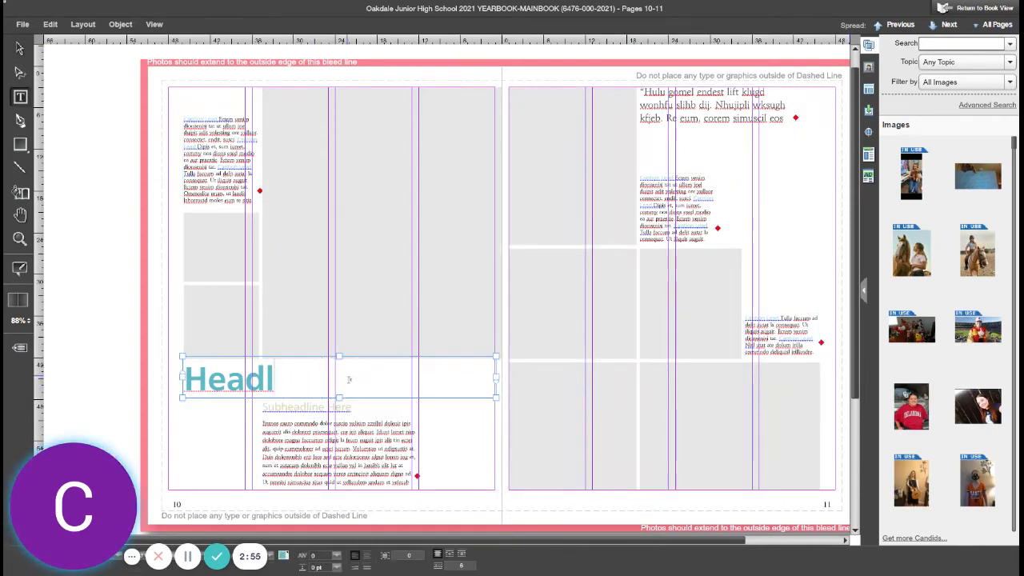
pyautogui.press('BackSpace')
pyautogui.press('BackSpace')
pyautogui.write('Dis')
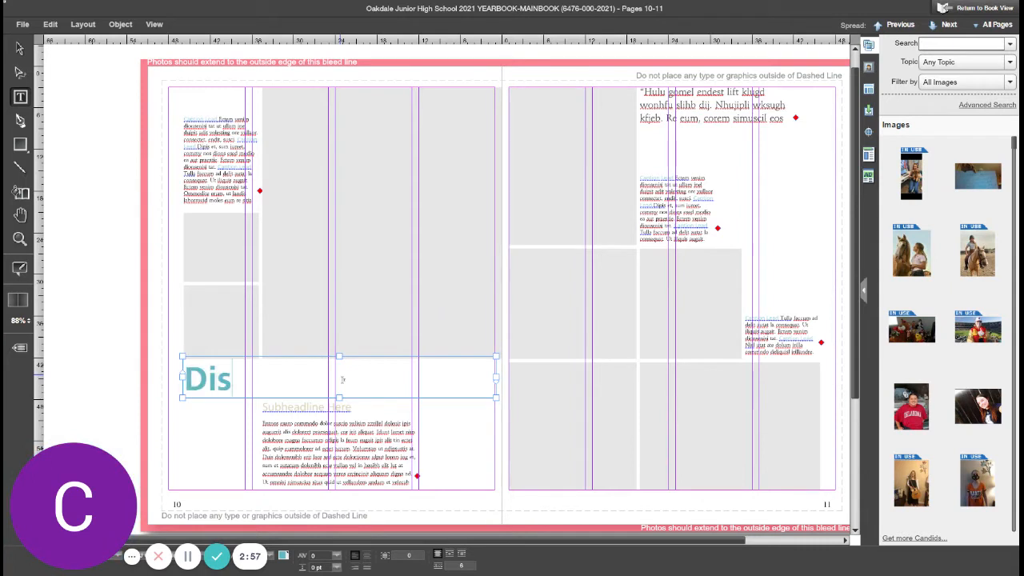
pyautogui.write('tance Learnin')
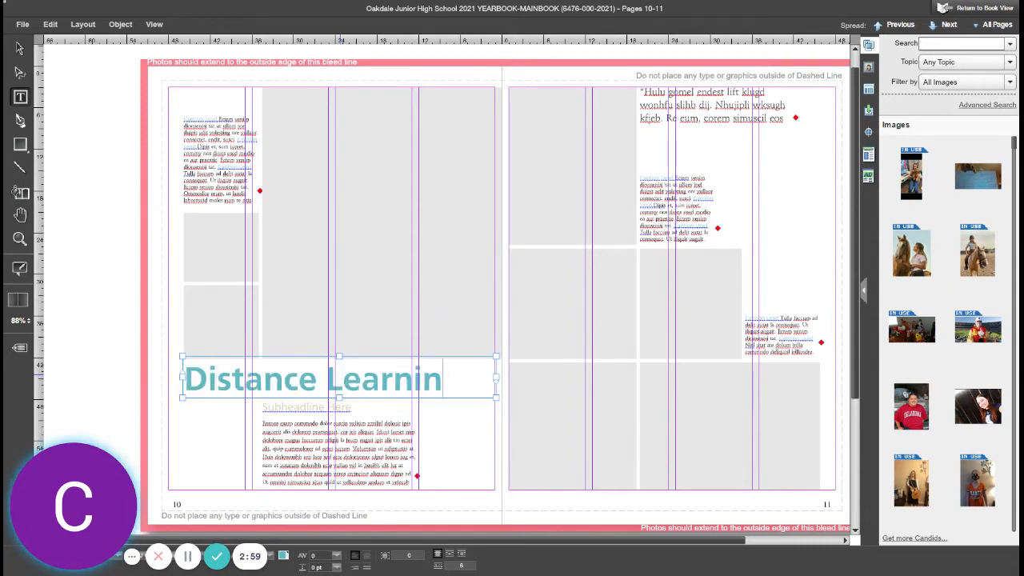
pyautogui.write('g')
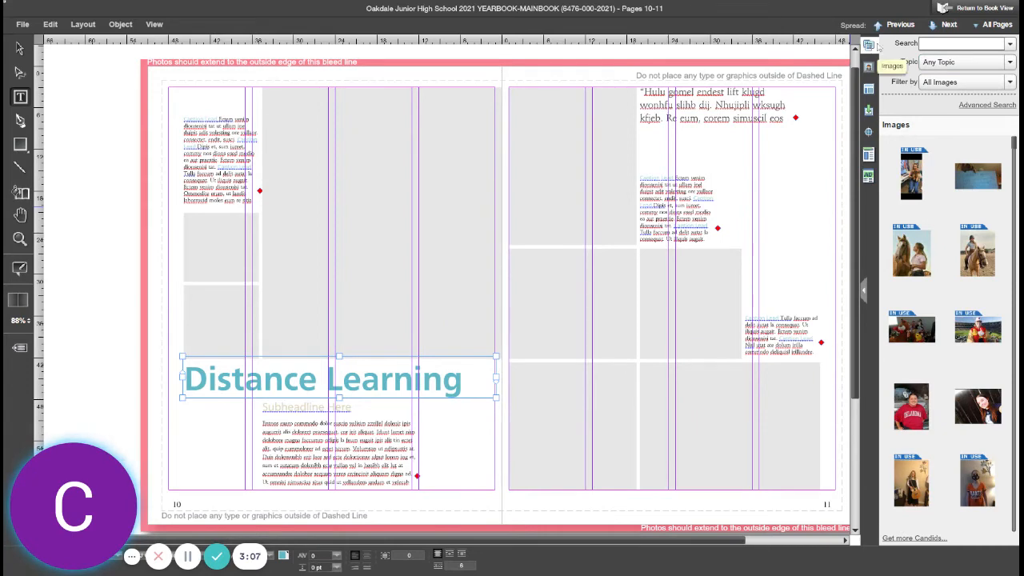
# Step: Filter the images by the Distance Learning topic and place the girl-at-laptop photo in page 10's large frame
pyautogui.click(1010, 63)
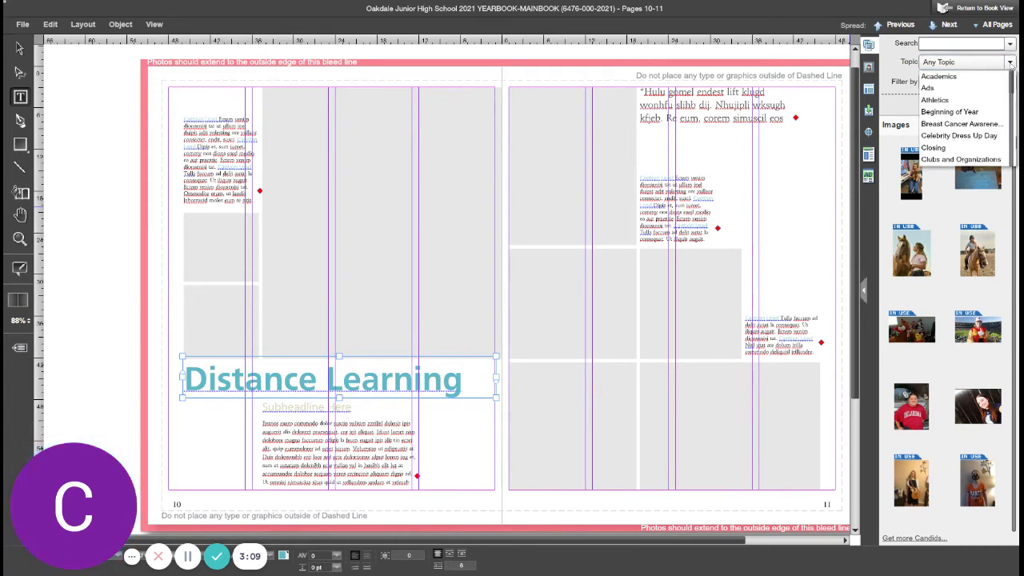
pyautogui.scroll(-2, 977, 120)
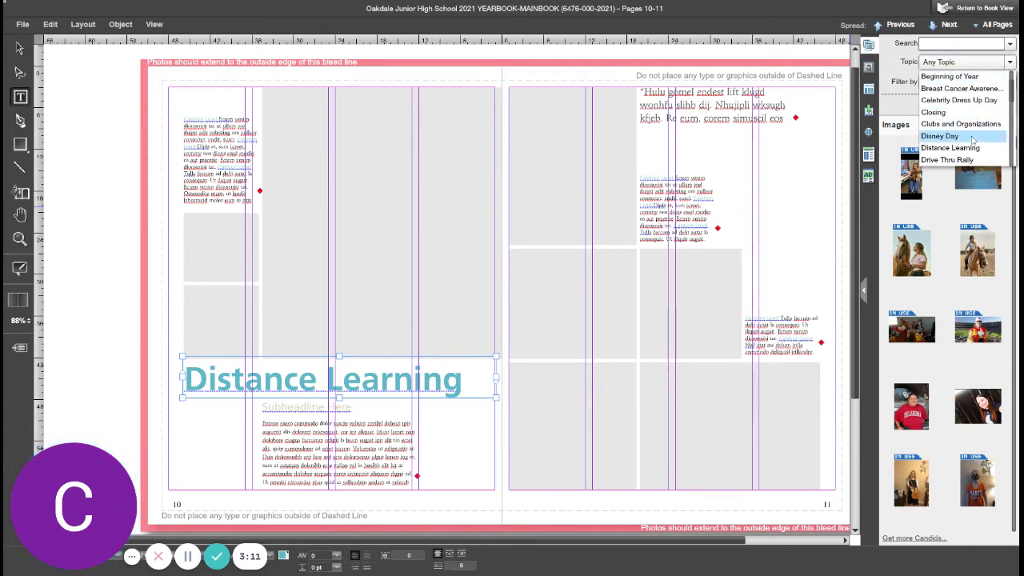
pyautogui.click(971, 148)
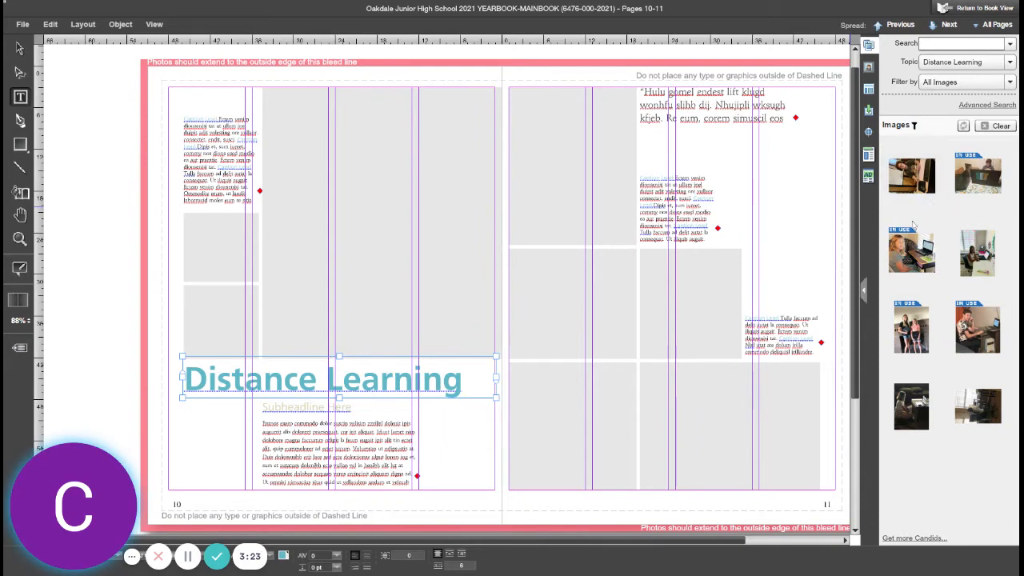
pyautogui.moveTo(913, 253); pyautogui.dragTo(359, 221)
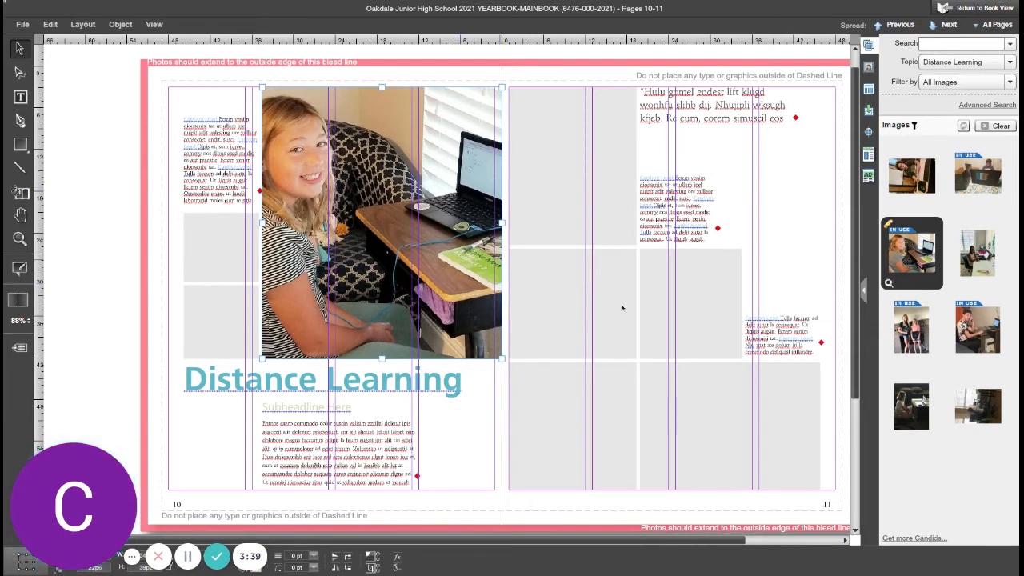
# Step: Place a photo of two girls in page 11's upper-left frame and a girl at a laptop in the frame below
pyautogui.moveTo(922, 334); pyautogui.dragTo(573, 164)
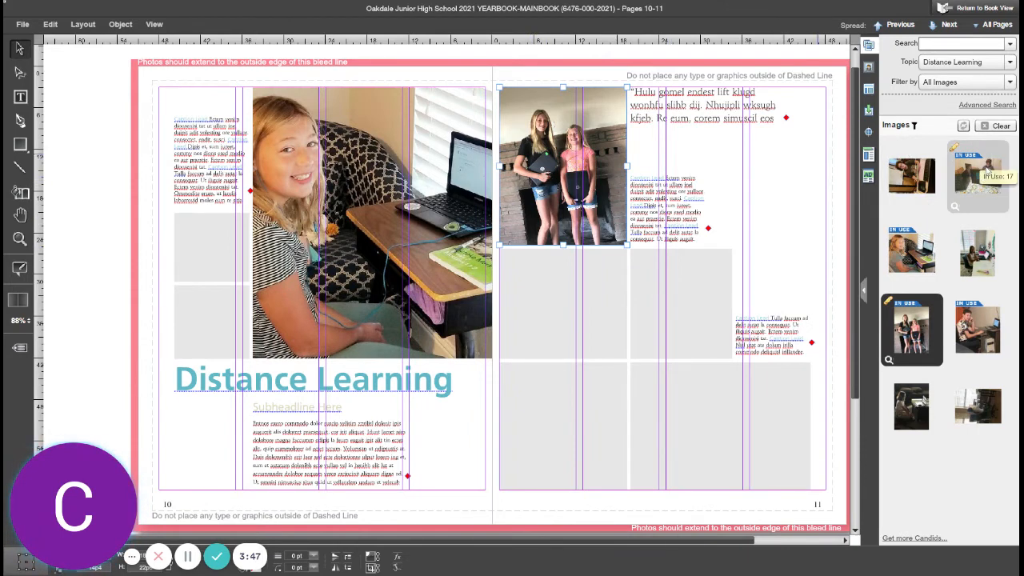
pyautogui.moveTo(990, 170); pyautogui.dragTo(549, 316)
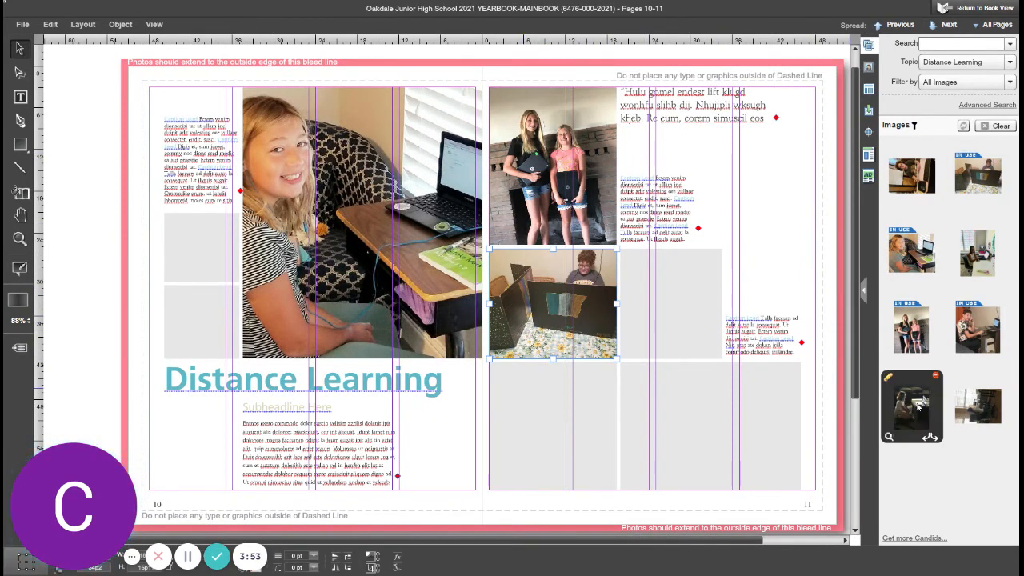
pyautogui.moveTo(918, 406); pyautogui.dragTo(544, 312)
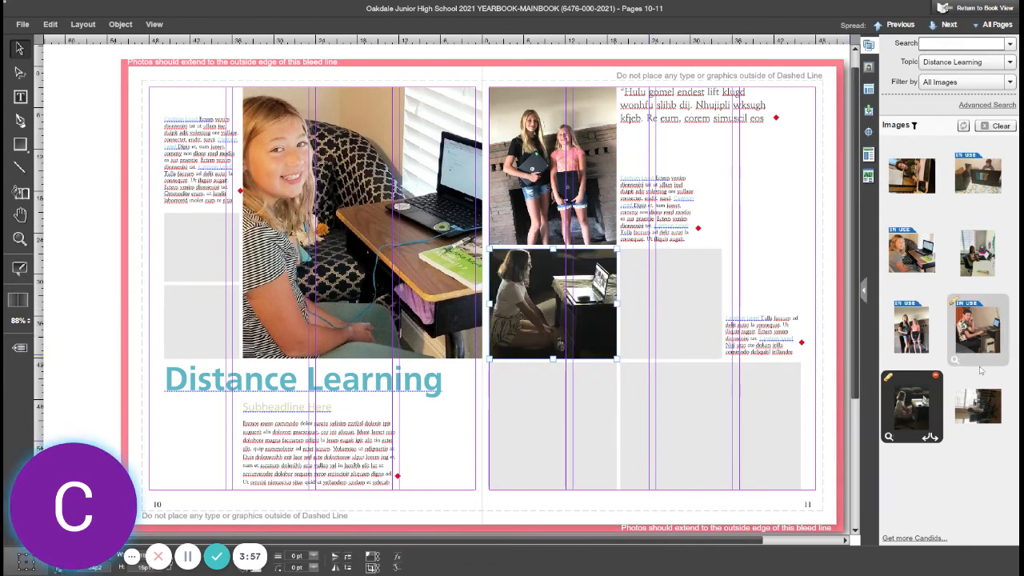
# Step: Place a photo of a boy at a computer in page 11's lower-right frame and reposition it within the frame
pyautogui.moveTo(984, 338); pyautogui.dragTo(715, 426)
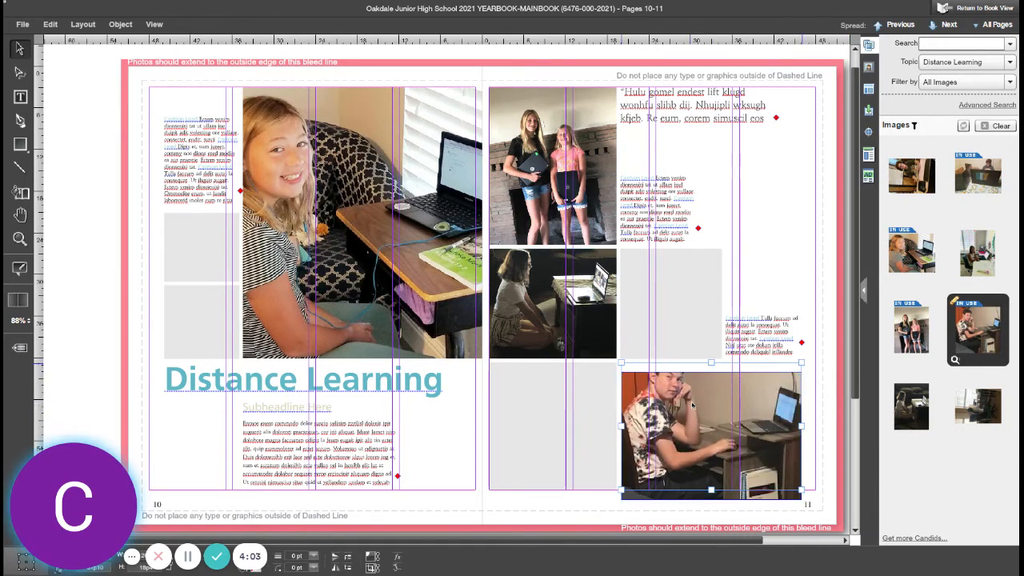
pyautogui.doubleClick(693, 406)
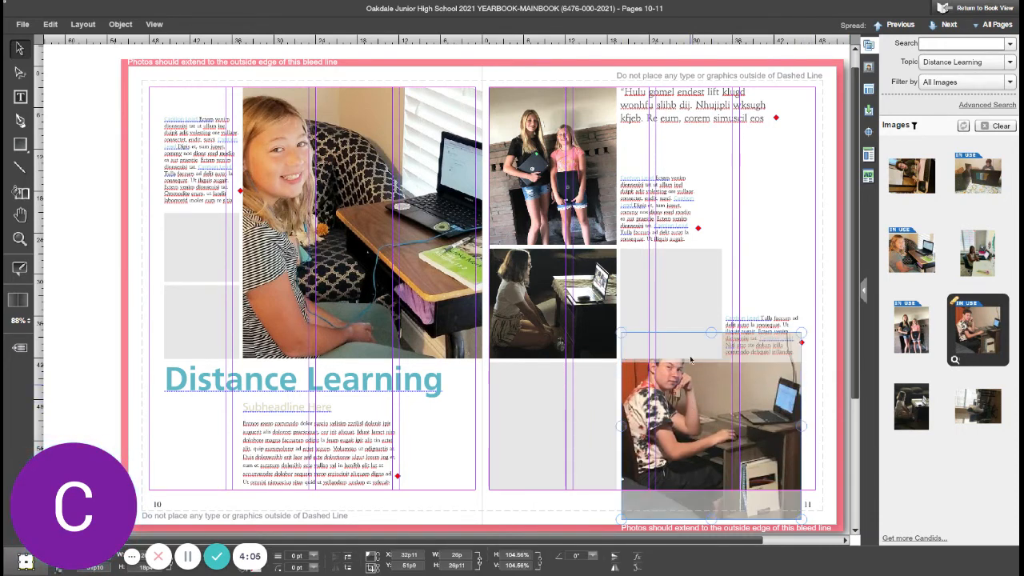
pyautogui.moveTo(714, 338); pyautogui.dragTo(713, 345)
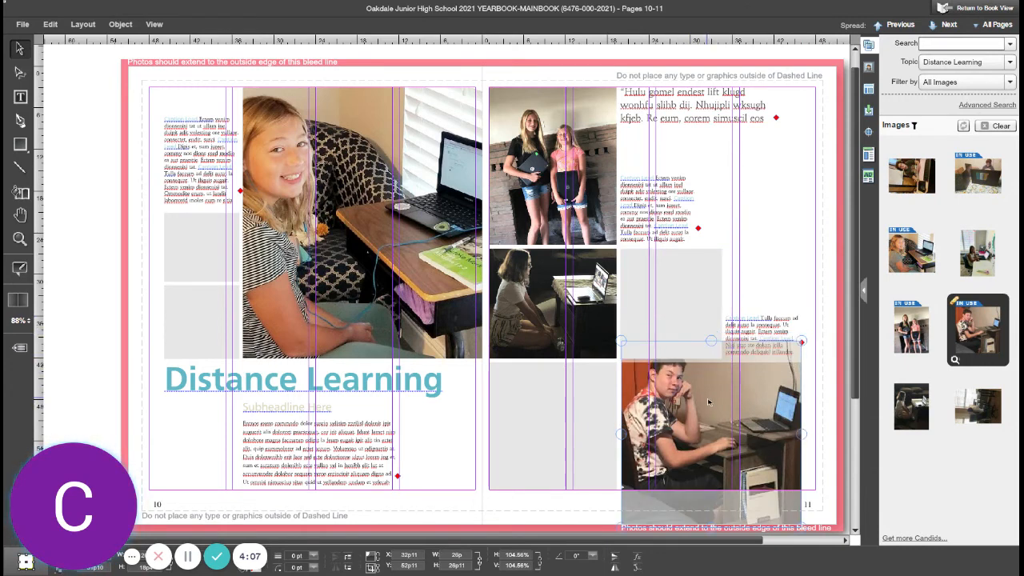
pyautogui.moveTo(712, 405); pyautogui.dragTo(712, 407)
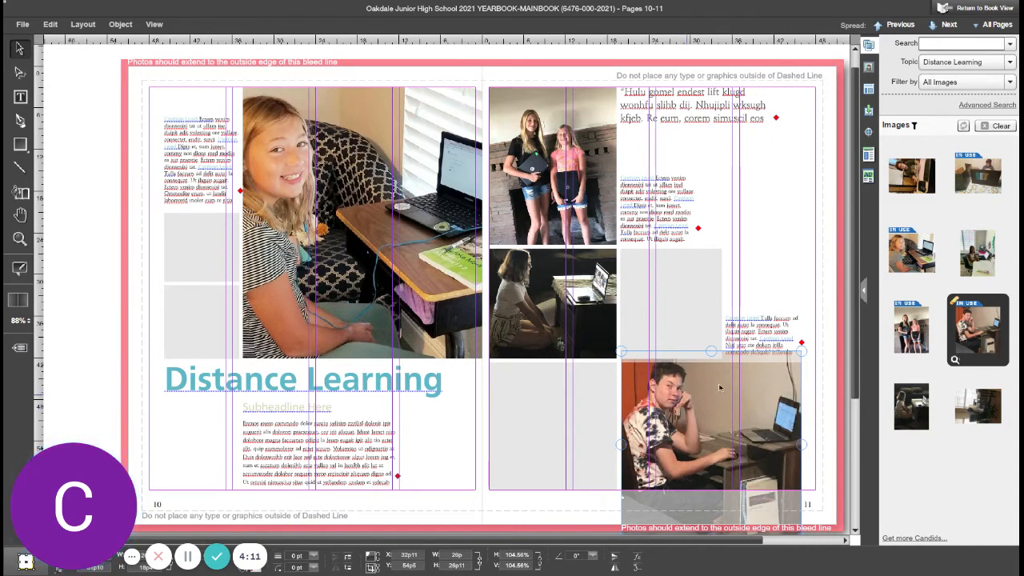
# Step: Place a photo of a girl at a desk in the empty middle frame on page 11
pyautogui.click(821, 316)
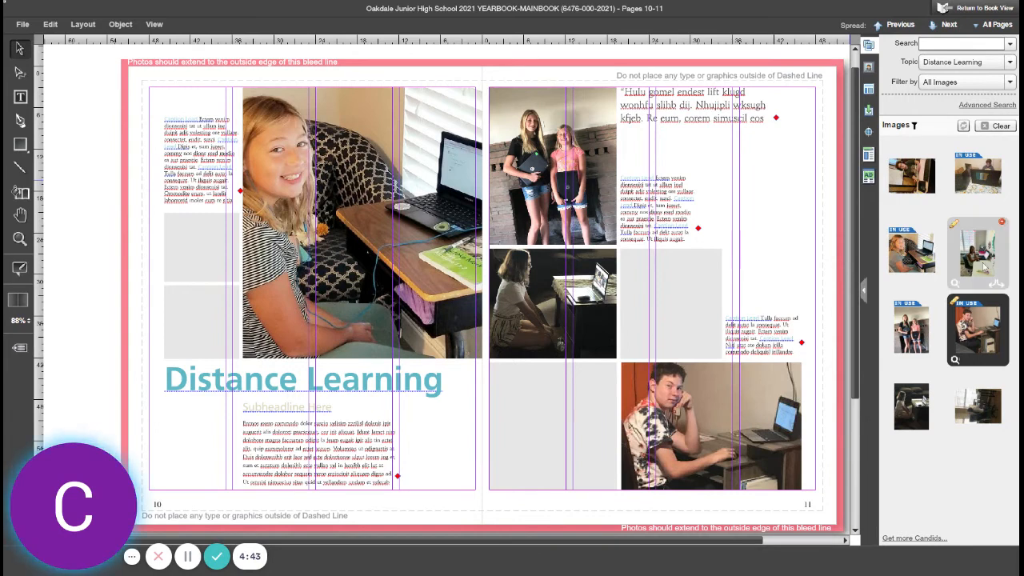
pyautogui.moveTo(985, 258); pyautogui.dragTo(671, 334)
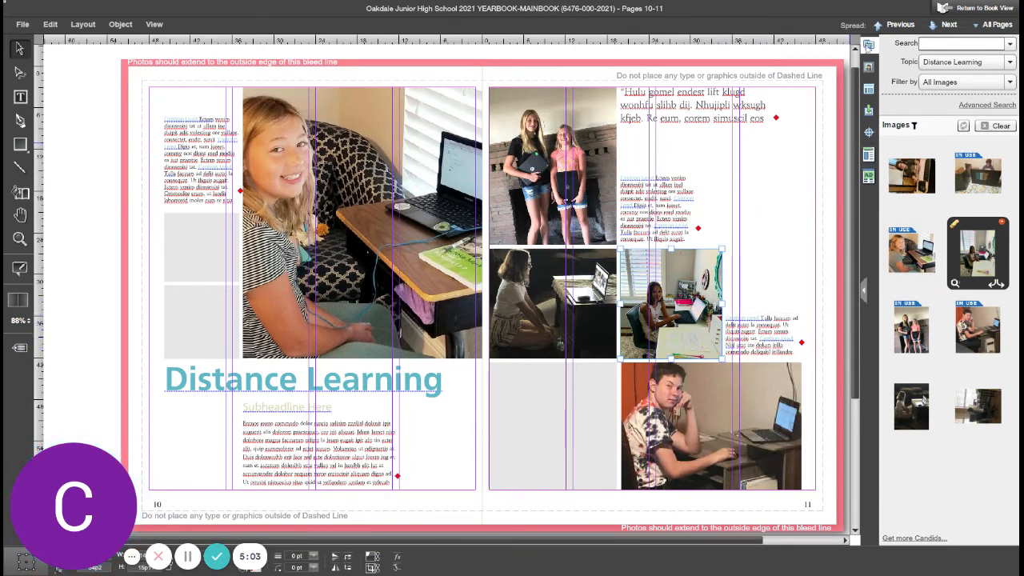
# Step: Return to the book view, saving the changes to the spread before closing
pyautogui.click(979, 7)
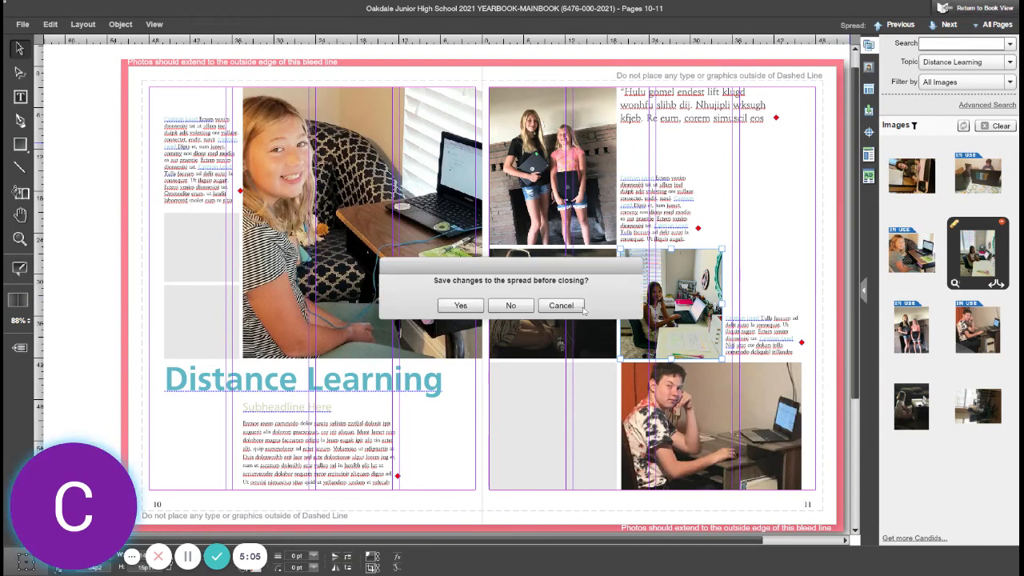
pyautogui.click(460, 306)
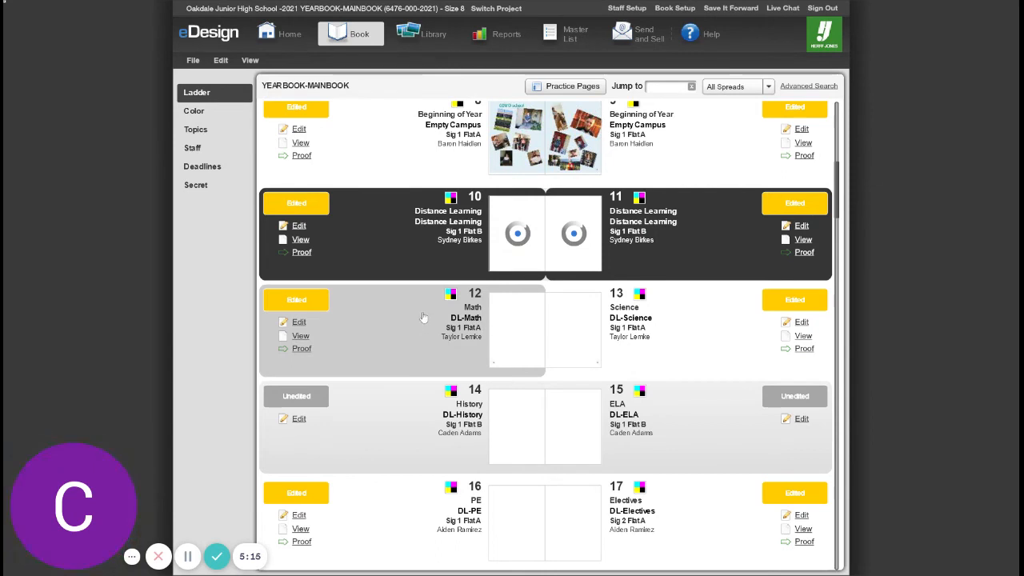
# Step: Scroll through the book ladder to review the spread thumbnails
pyautogui.scroll(2, 429, 327)
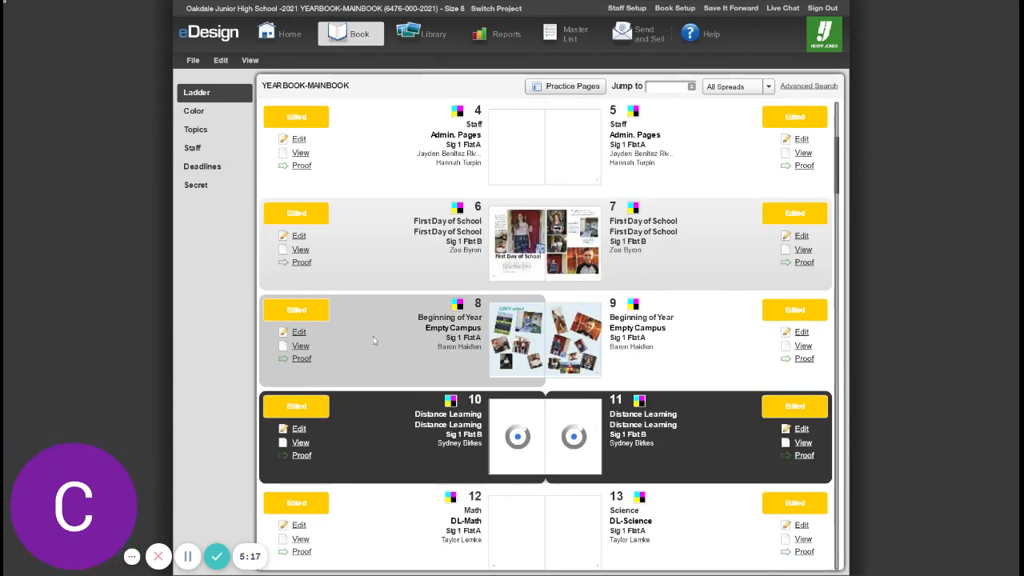
pyautogui.scroll(3, 395, 328)
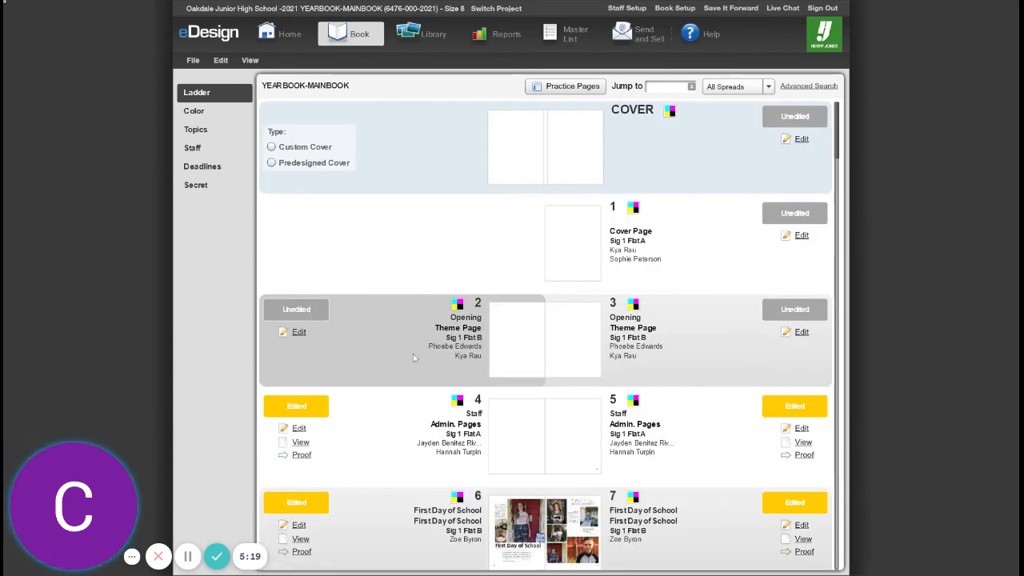
pyautogui.scroll(-2, 416, 351)
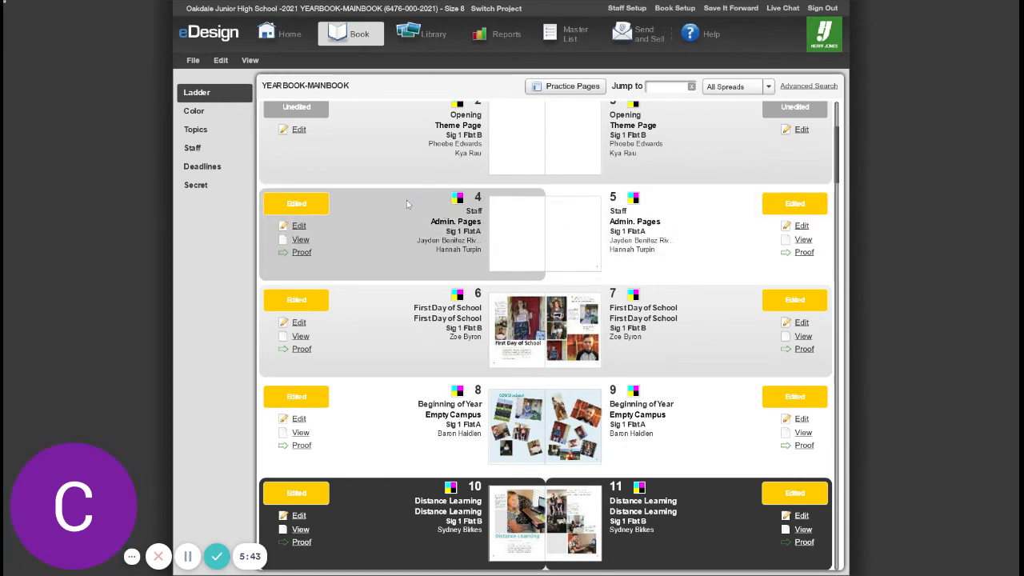
pyautogui.scroll(-3, 417, 232)
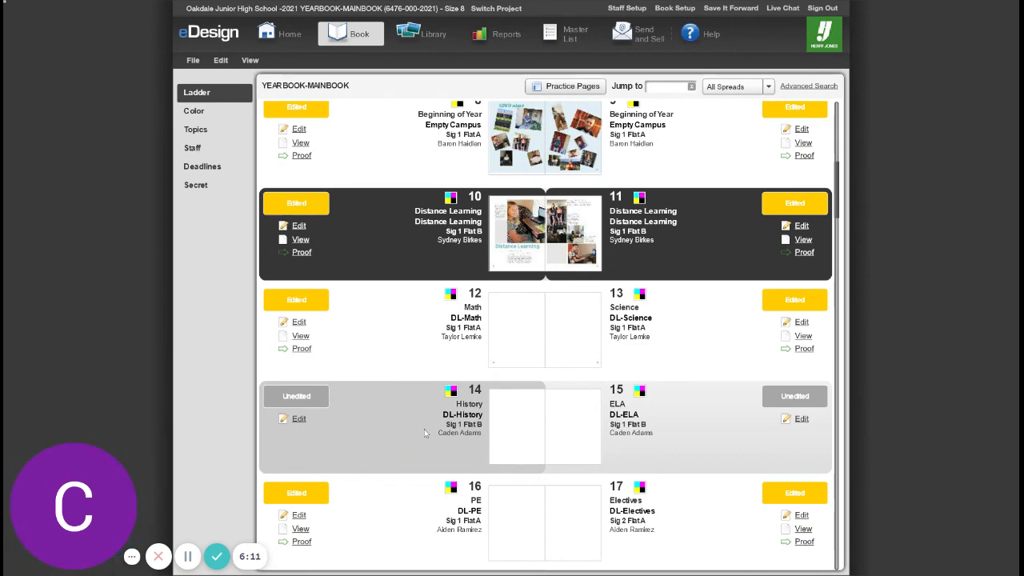
pyautogui.scroll(-3, 426, 430)
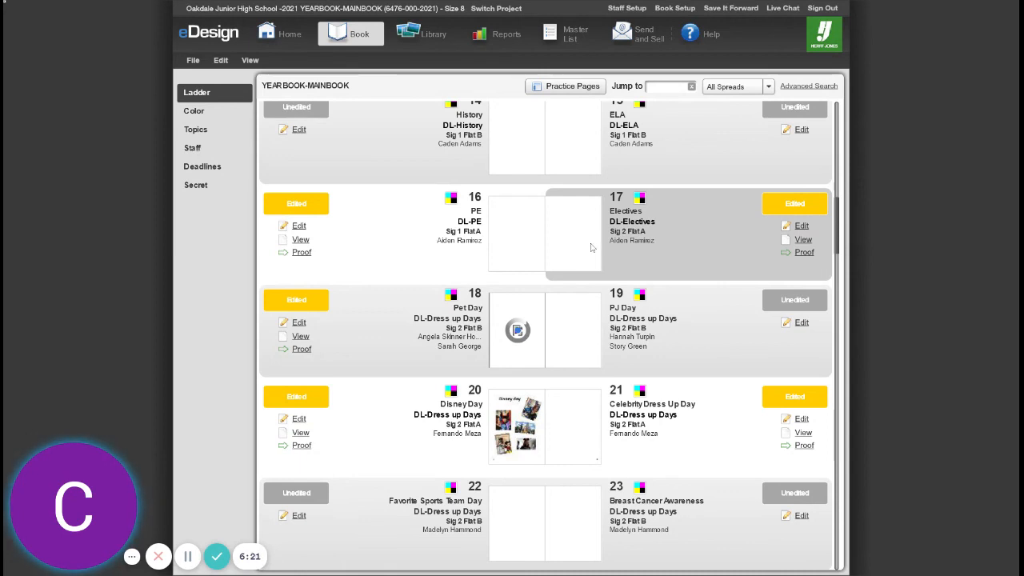
pyautogui.scroll(10, 394, 384)
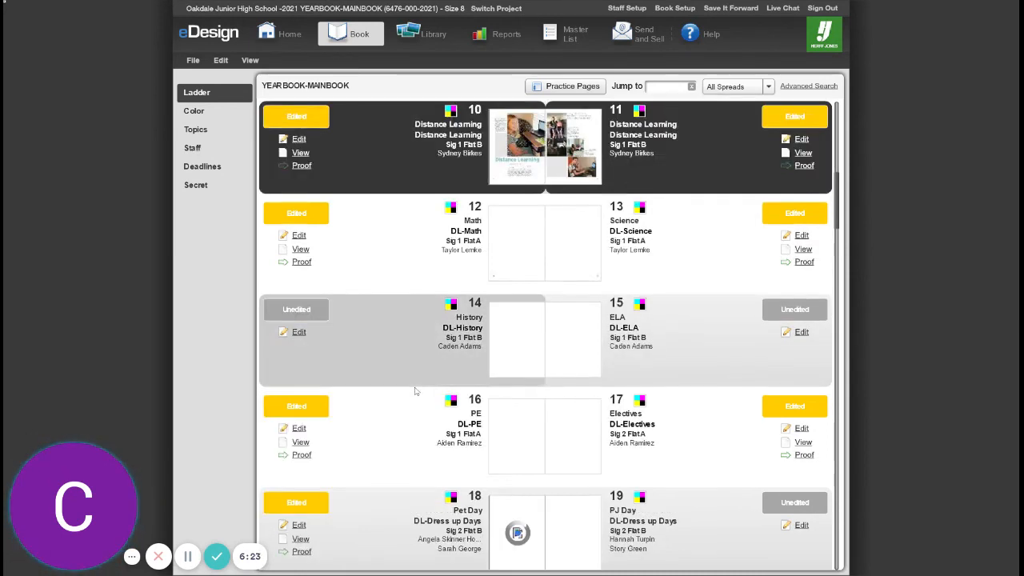